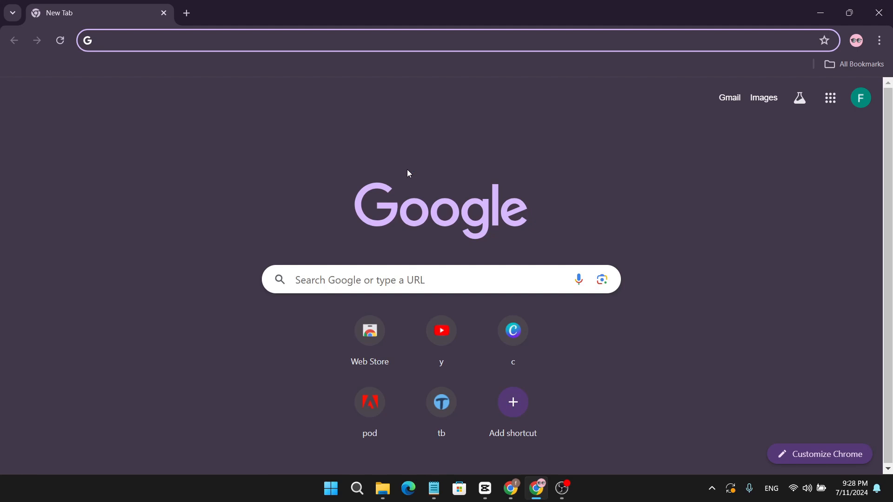
# Step: Search Google for "leonardo ai" and open the Leonardo.Ai website from the results
pyautogui.click(337, 277)
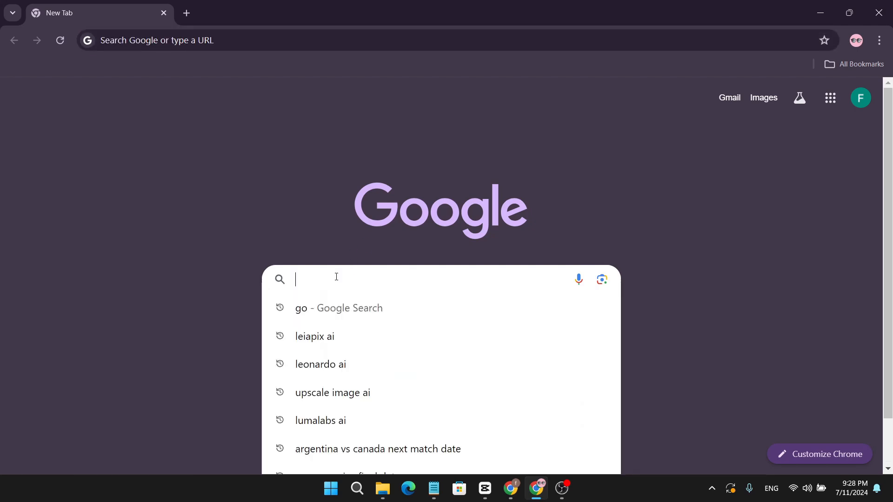
pyautogui.write('le')
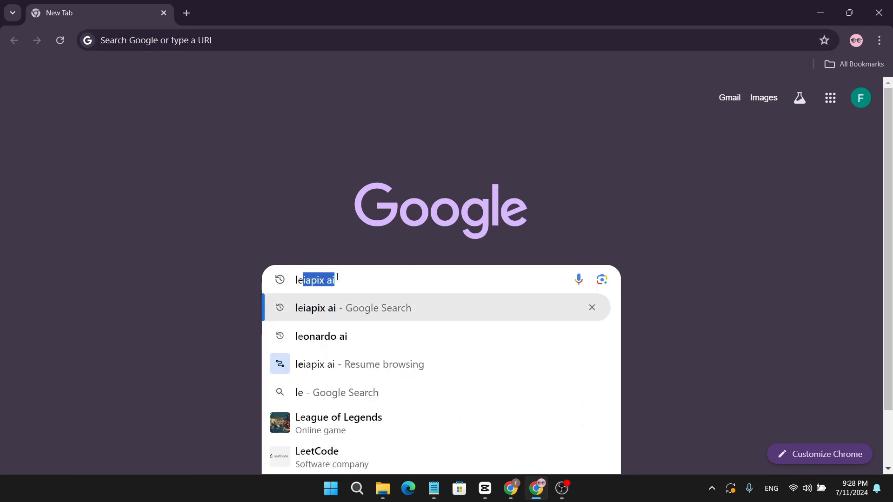
pyautogui.click(326, 336)
pyautogui.click(267, 84)
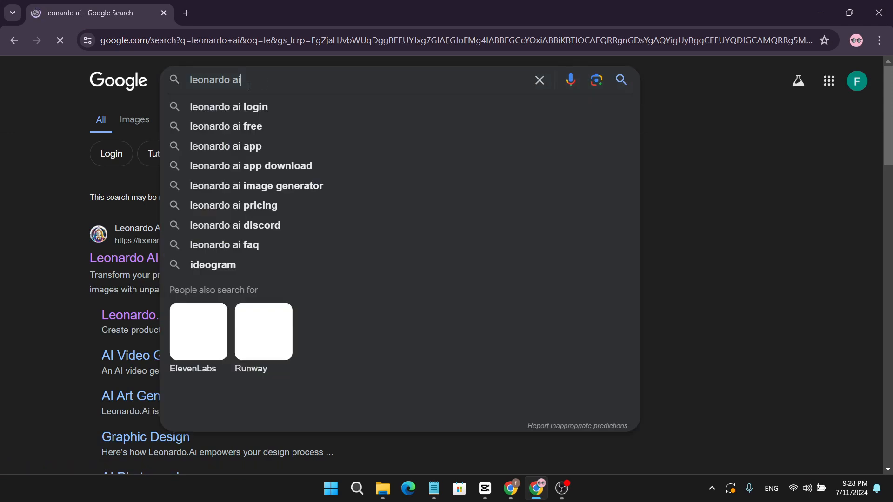
pyautogui.click(40, 75)
pyautogui.click(207, 258)
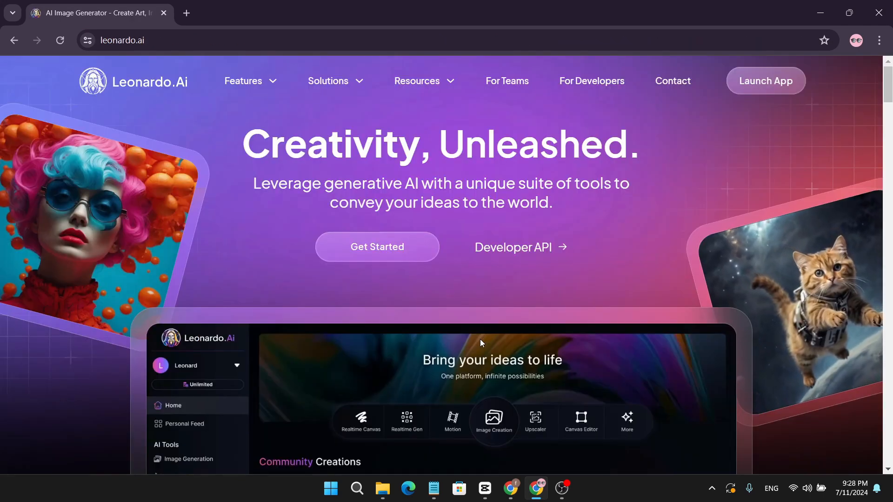
# Step: Launch the Leonardo.Ai web app and open its Image Generation tool
pyautogui.click(382, 247)
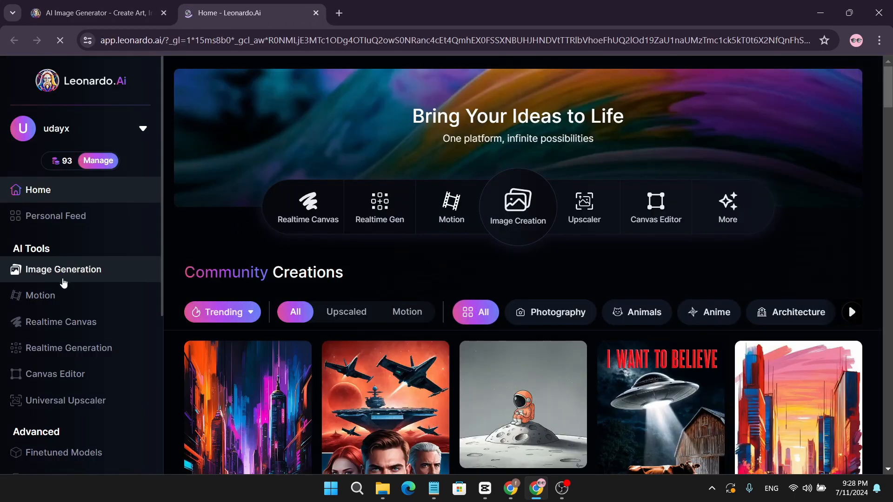
pyautogui.click(71, 277)
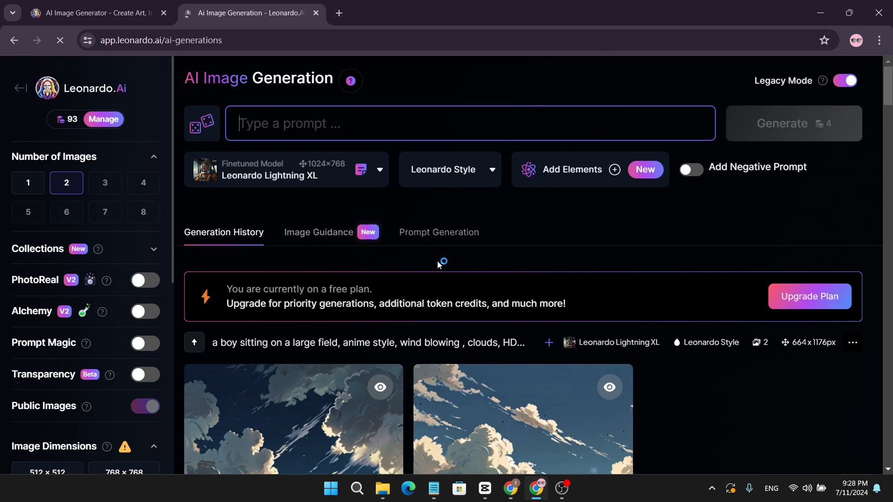
# Step: Look through the available finetuned models for image generation without changing the selected model
pyautogui.click(371, 180)
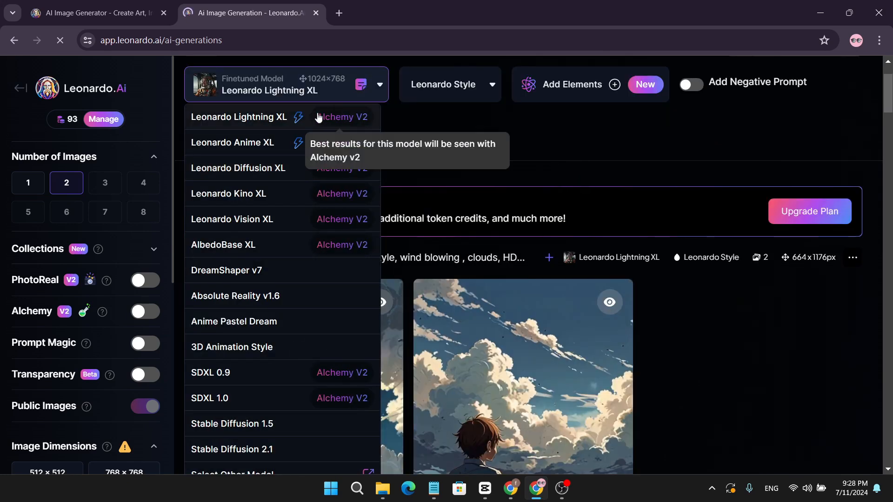
pyautogui.click(329, 90)
pyautogui.scroll(2, 366, 205)
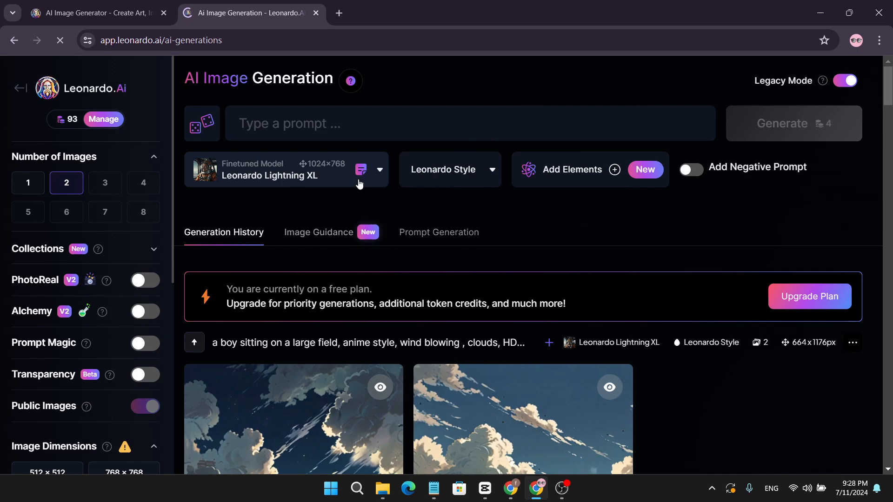
# Step: Fill the prompt with the earlier one from the generation history, "a boy sitting on a large field, anime style, wind blowing , clouds, HD anime"
pyautogui.moveTo(94, 131)
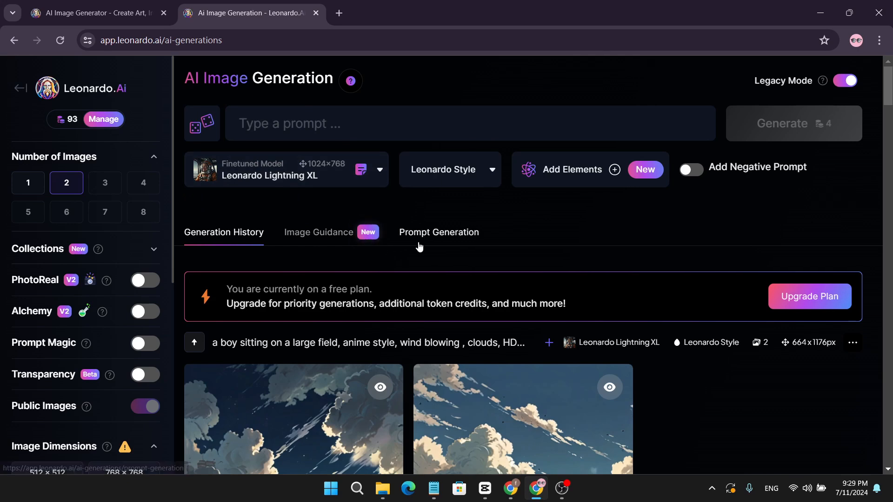
pyautogui.click(324, 123)
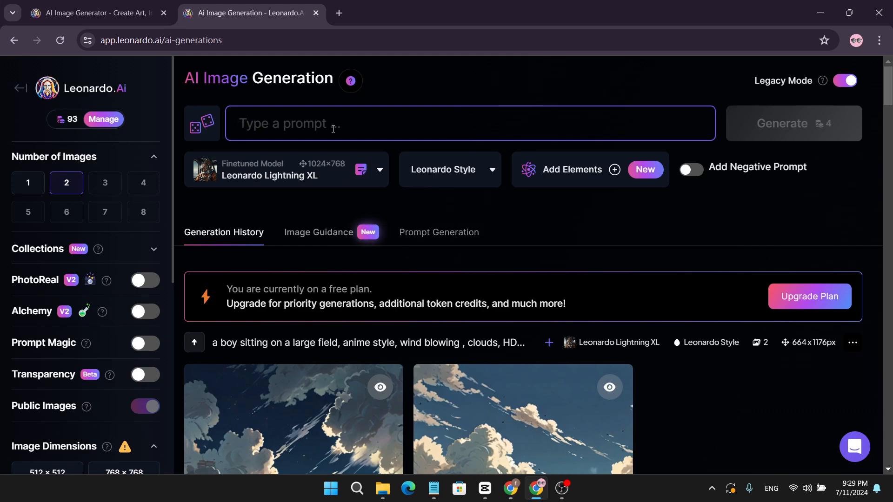
pyautogui.click(391, 342)
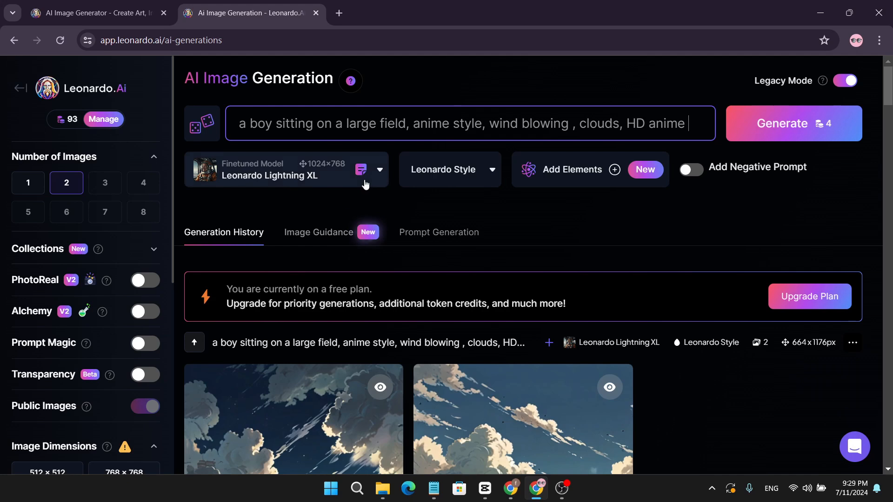
# Step: Choose the 9:16 aspect ratio for the image dimensions
pyautogui.scroll(-3, 90, 309)
pyautogui.scroll(-3, 89, 309)
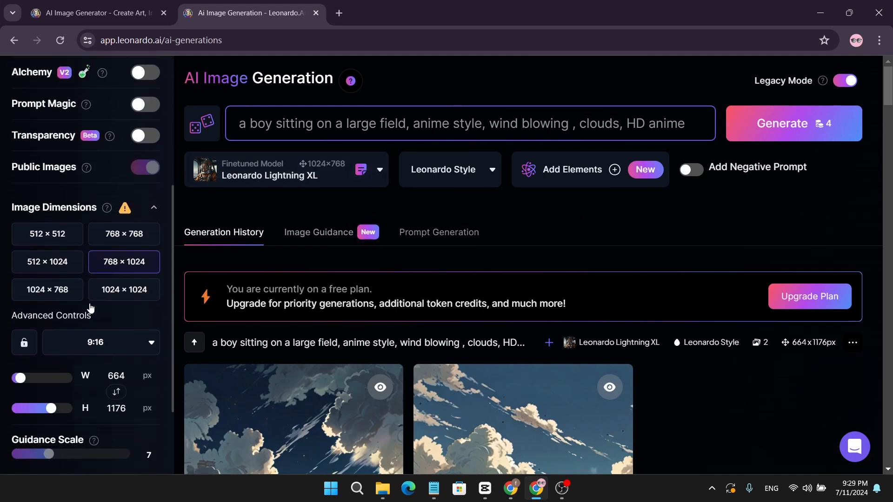
pyautogui.click(124, 331)
pyautogui.scroll(-2, 74, 391)
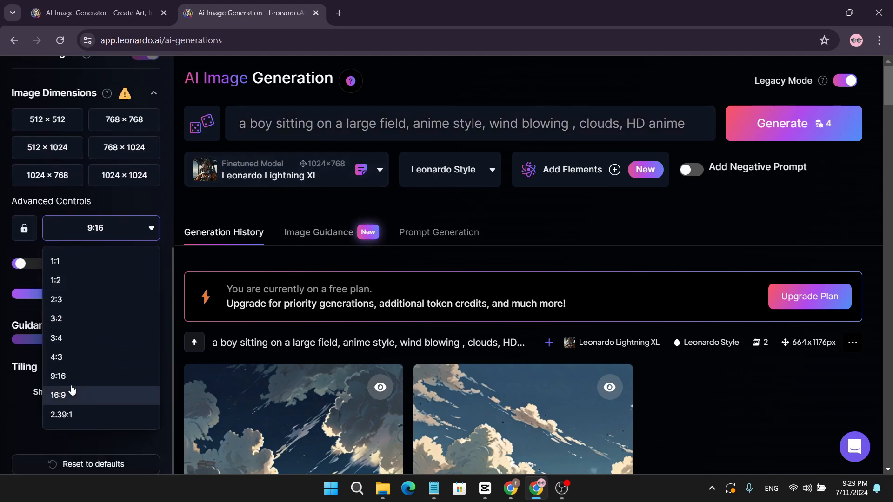
pyautogui.click(84, 380)
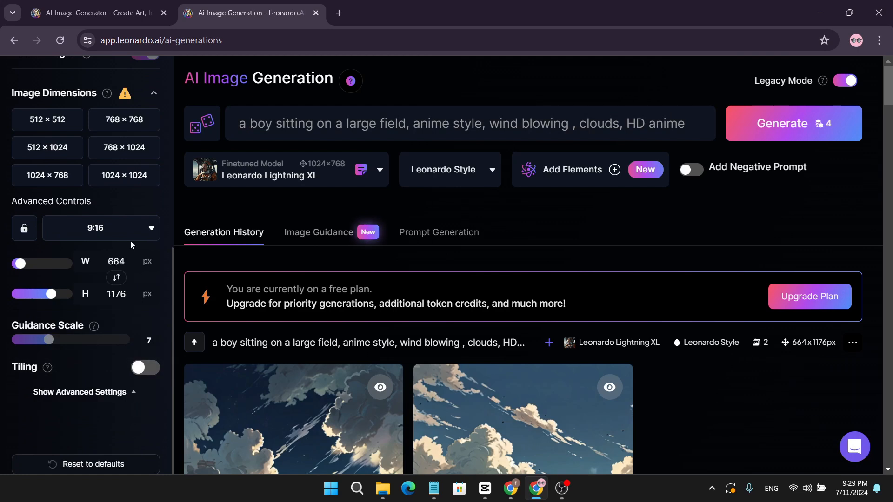
# Step: Generate the two images from the prompt and look over the results
pyautogui.scroll(8, 130, 245)
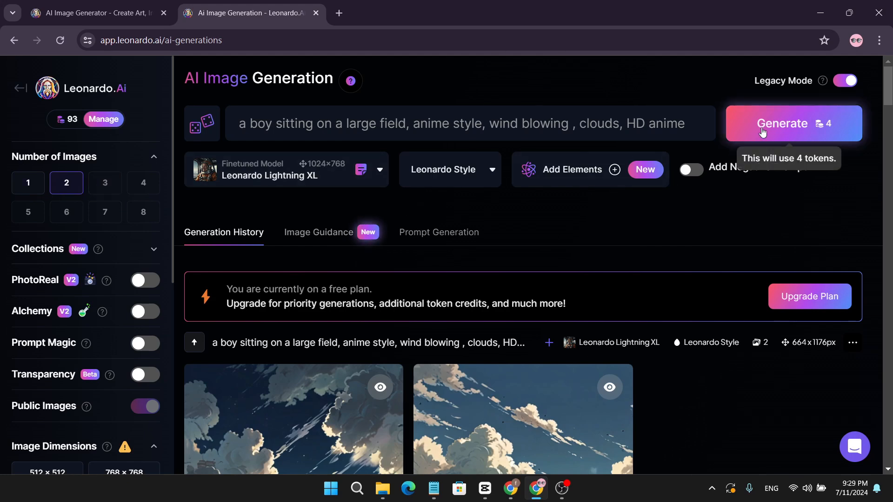
pyautogui.click(762, 132)
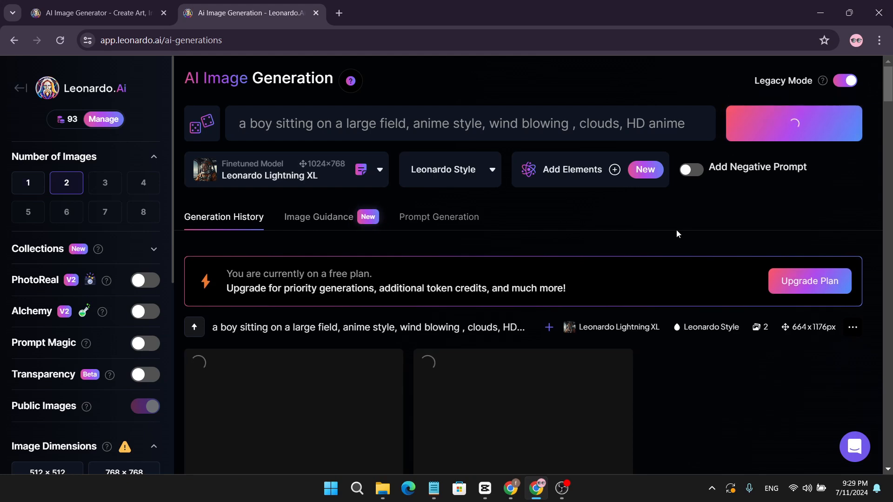
pyautogui.scroll(-5, 646, 275)
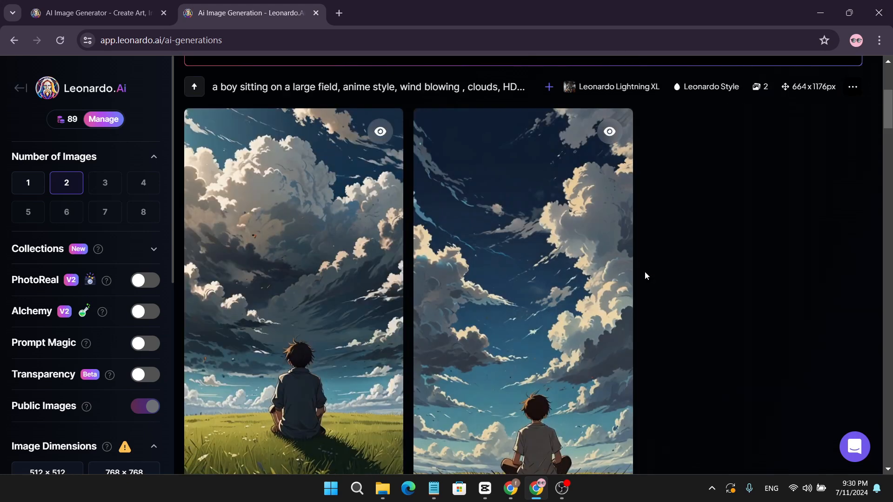
pyautogui.scroll(-1, 645, 272)
pyautogui.scroll(1, 657, 270)
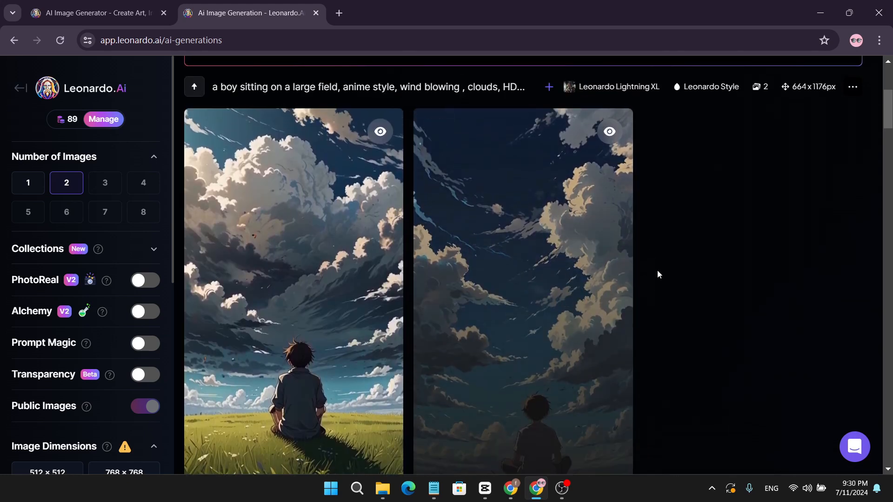
pyautogui.scroll(-1, 663, 294)
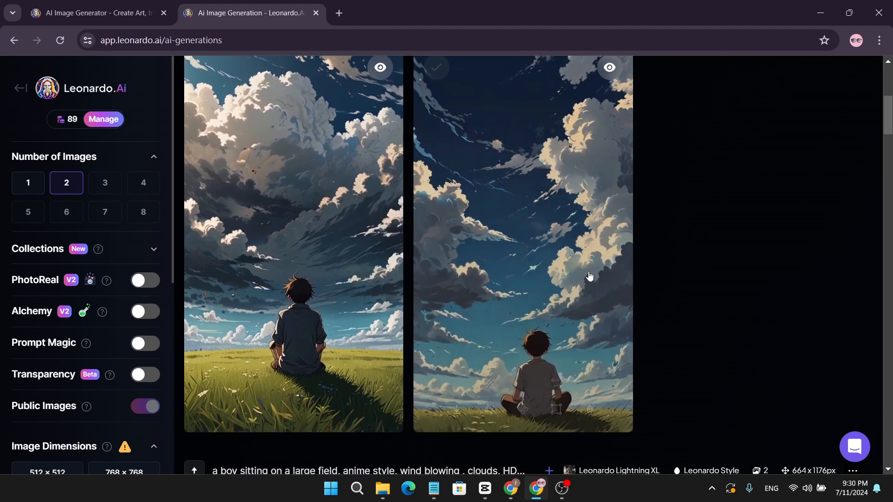
# Step: Open the second generated image, with the boy under the dark blue sky, and download it
pyautogui.click(550, 247)
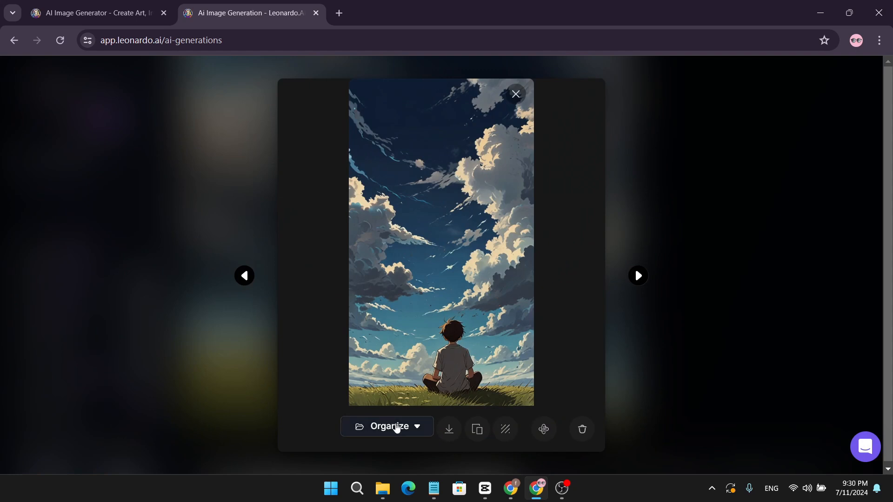
pyautogui.click(449, 430)
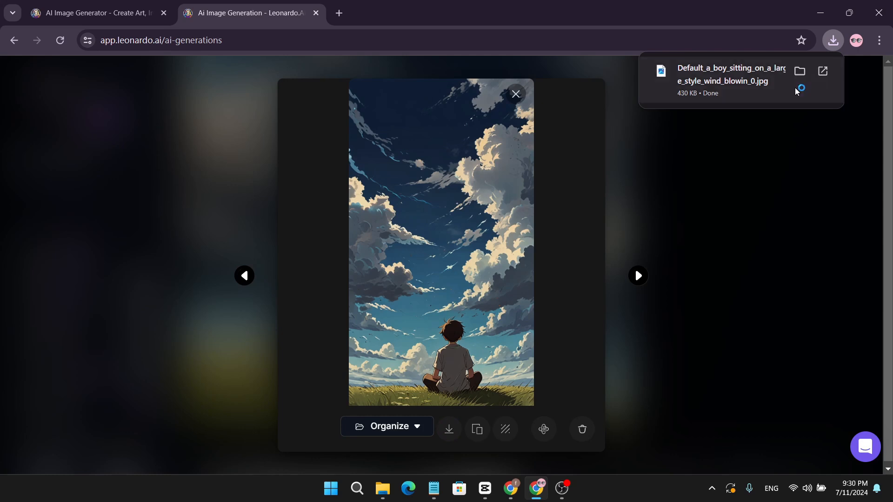
pyautogui.click(796, 73)
pyautogui.click(657, 86)
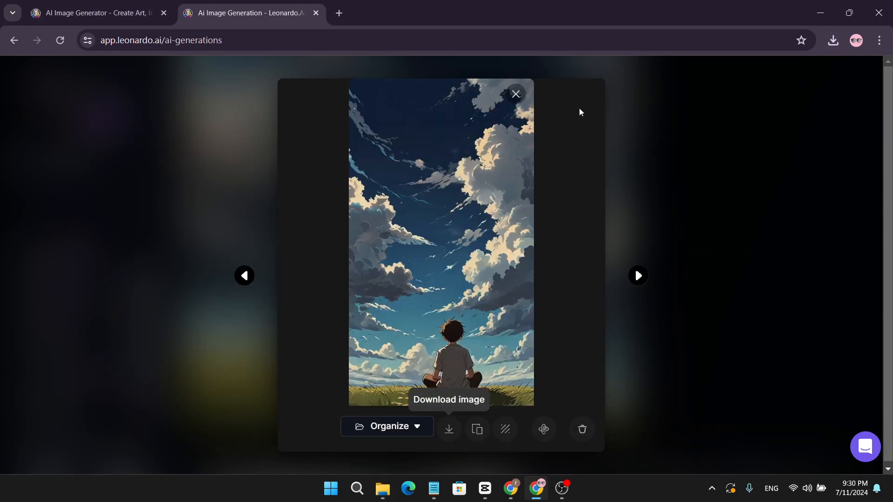
# Step: Search Google for "leiapix ai" in a new tab, open the leiapix-ai.com site and go on to its free converter
pyautogui.click(338, 13)
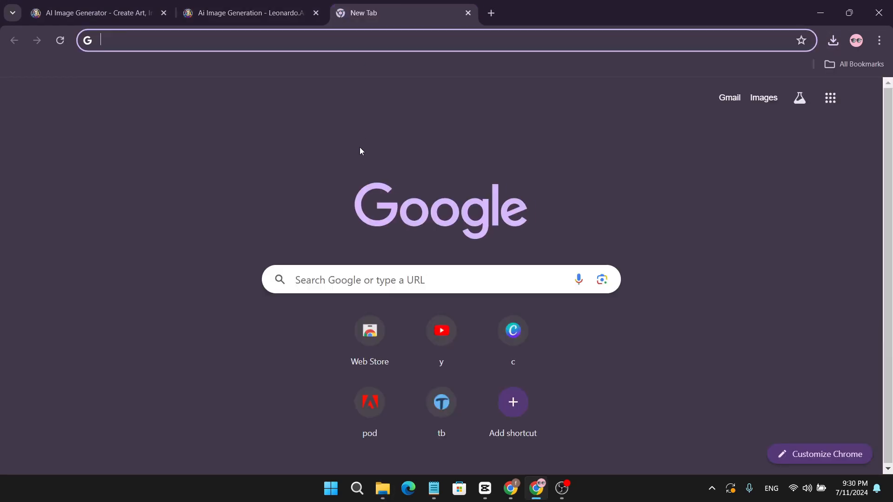
pyautogui.click(323, 281)
pyautogui.write('leiapix ai')
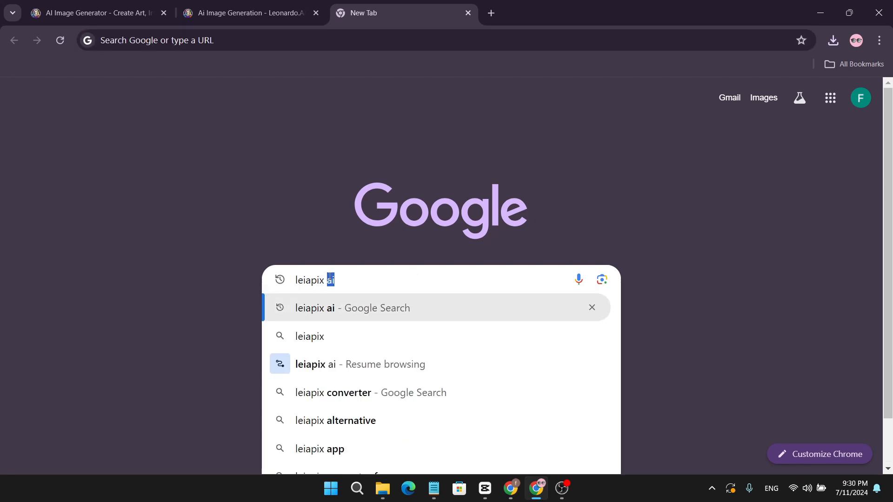
pyautogui.press('Return')
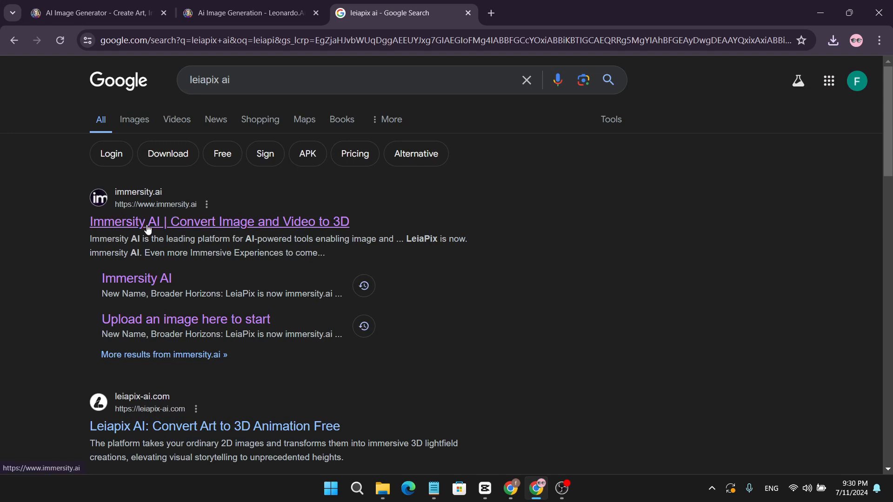
pyautogui.click(189, 399)
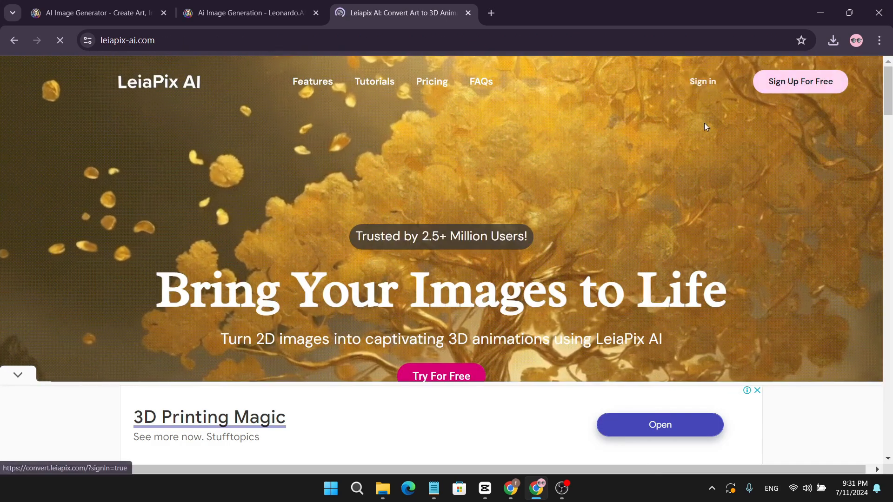
pyautogui.click(799, 81)
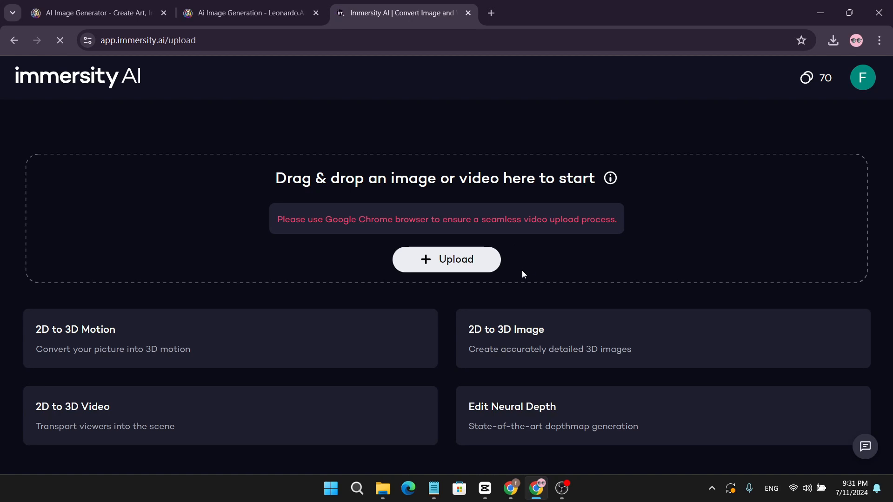
# Step: Upload the newly downloaded image of the boy sitting on a large field from the Downloads folder
pyautogui.click(447, 259)
pyautogui.click(202, 108)
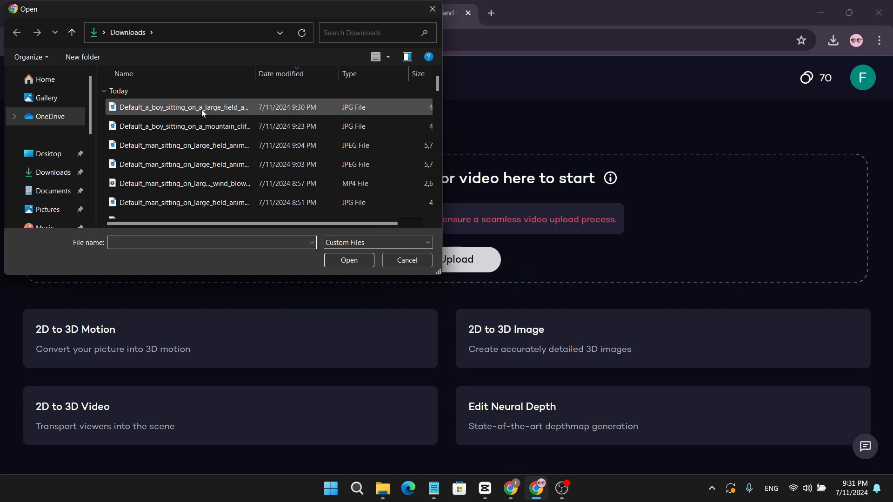
pyautogui.click(349, 260)
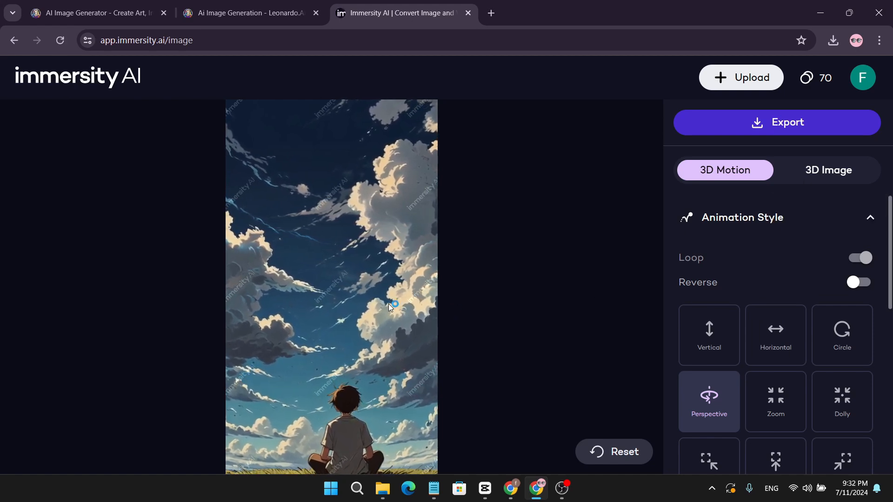
# Step: Examine the 3D Motion options for the uploaded image, including the animation styles and the manual amplitude and phase settings
pyautogui.scroll(-1, 732, 319)
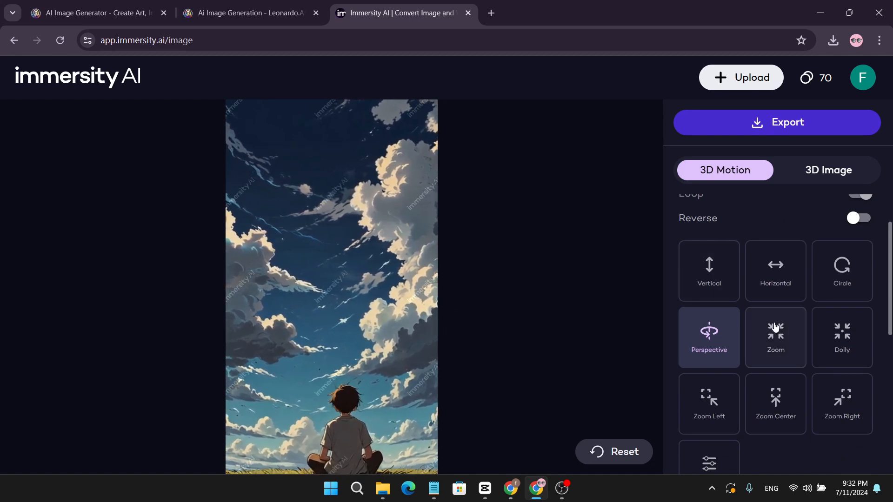
pyautogui.scroll(-2, 767, 321)
pyautogui.scroll(1, 774, 328)
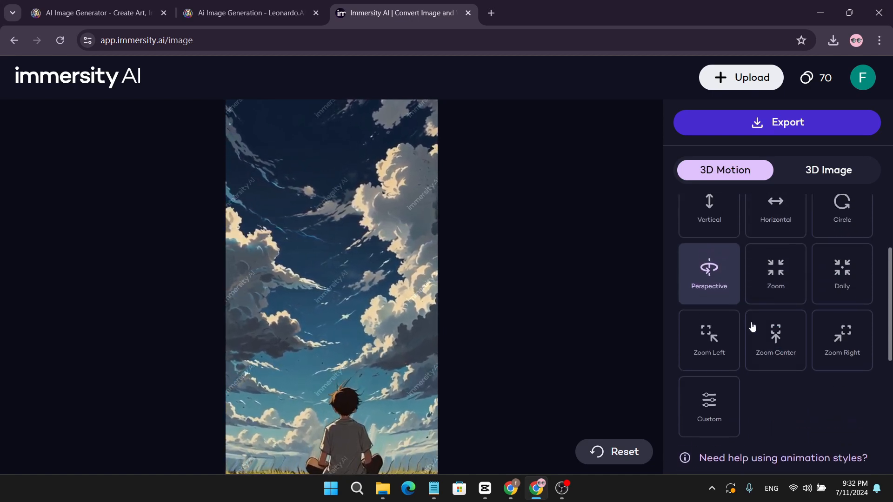
pyautogui.scroll(-4, 755, 322)
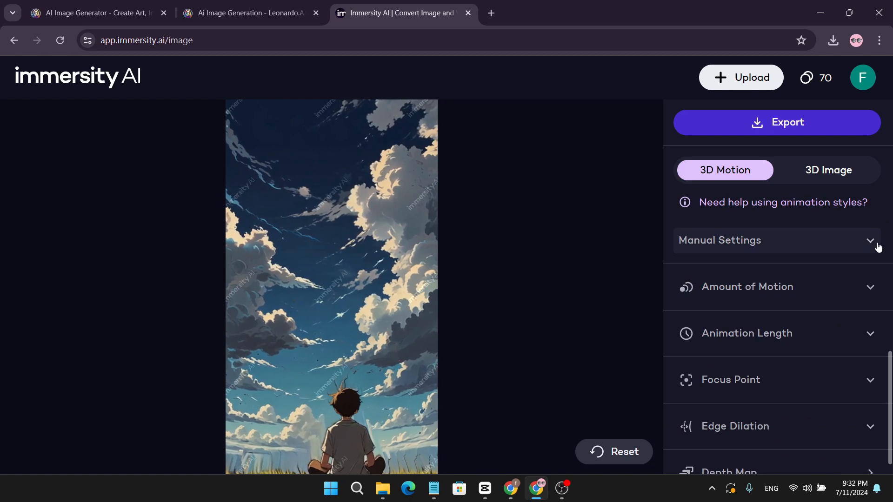
pyautogui.click(872, 246)
pyautogui.scroll(-3, 755, 367)
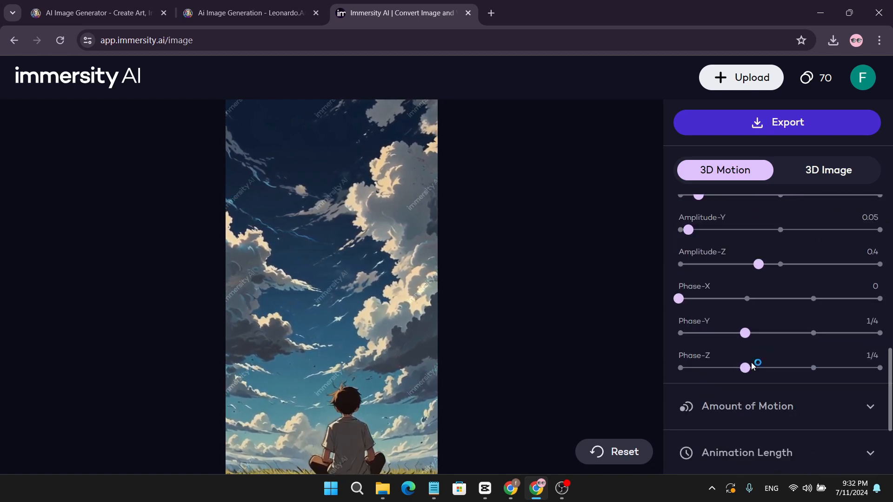
pyautogui.scroll(3, 752, 366)
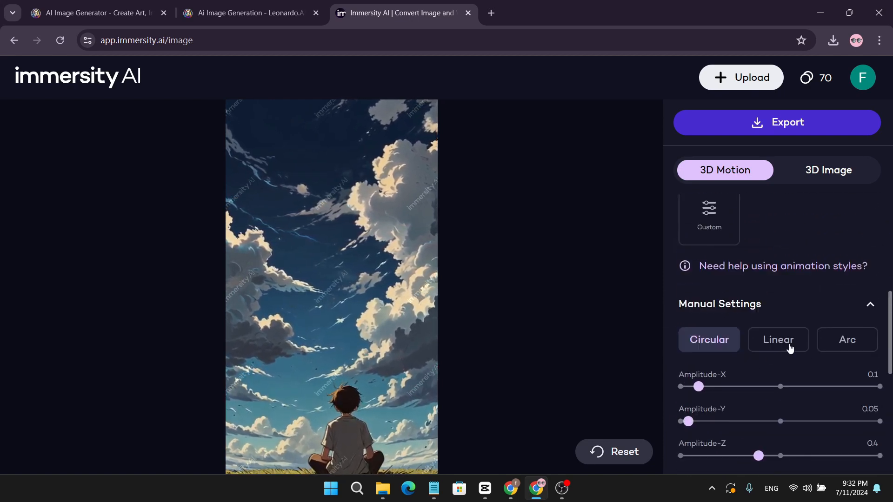
pyautogui.click(866, 312)
pyautogui.scroll(-2, 741, 350)
pyautogui.scroll(5, 737, 330)
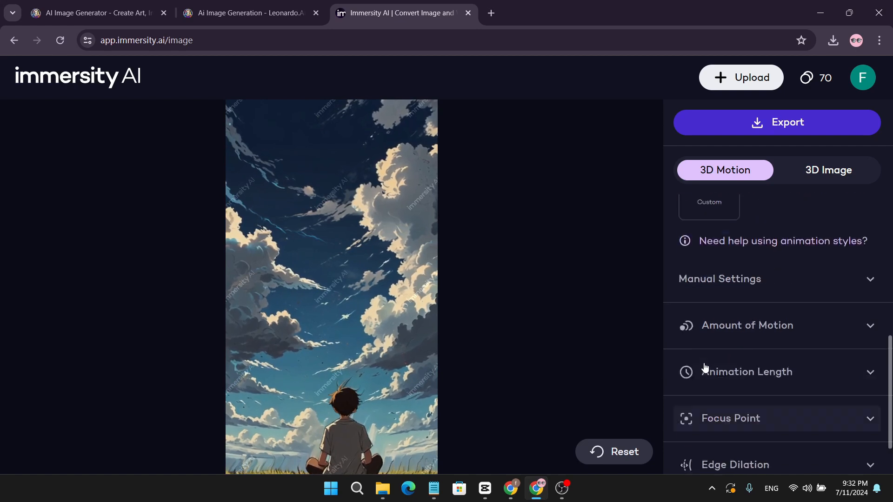
# Step: Set the animation's export format to MP4 3D Motion and its size to Plus (664x1176), and continue to the repeat and FPS settings
pyautogui.click(757, 124)
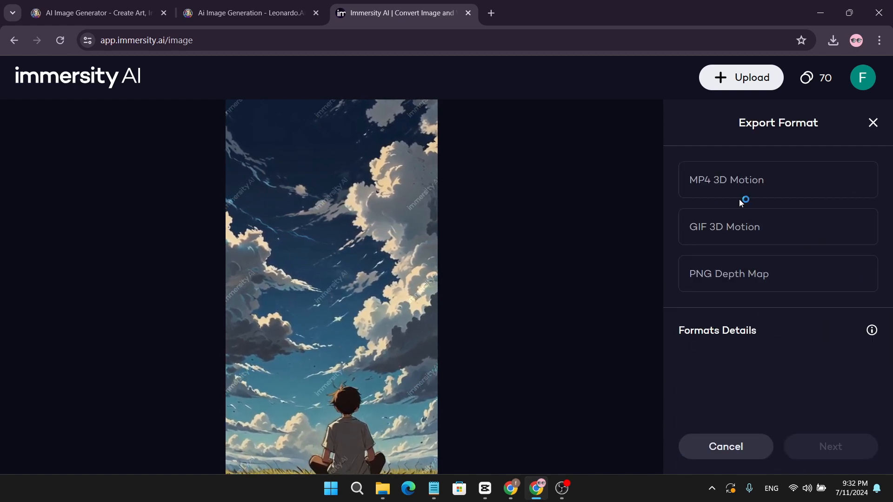
pyautogui.click(736, 186)
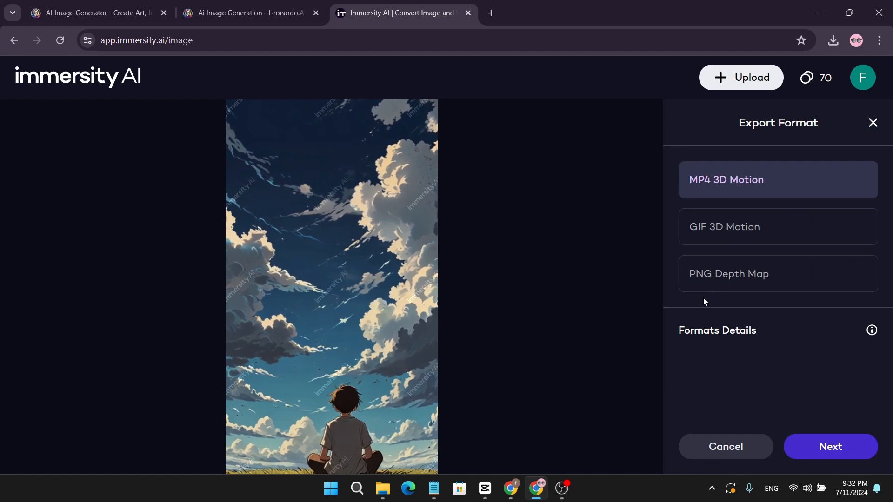
pyautogui.click(843, 450)
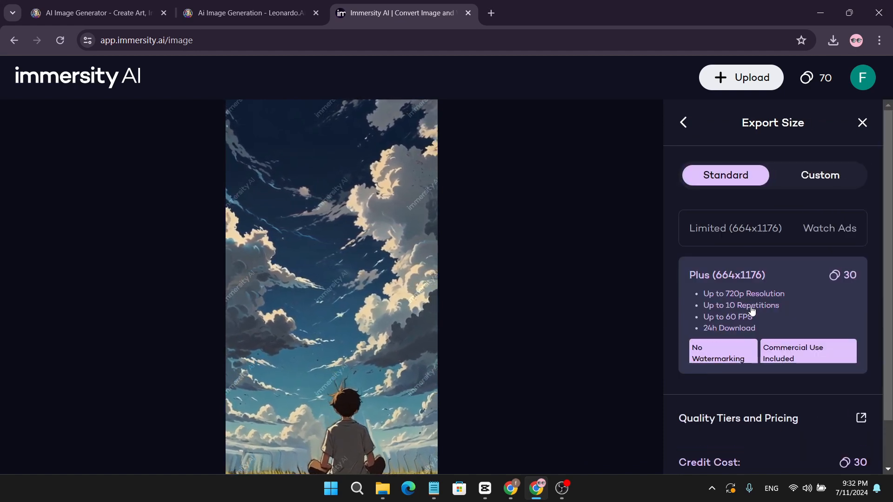
pyautogui.scroll(-1, 766, 303)
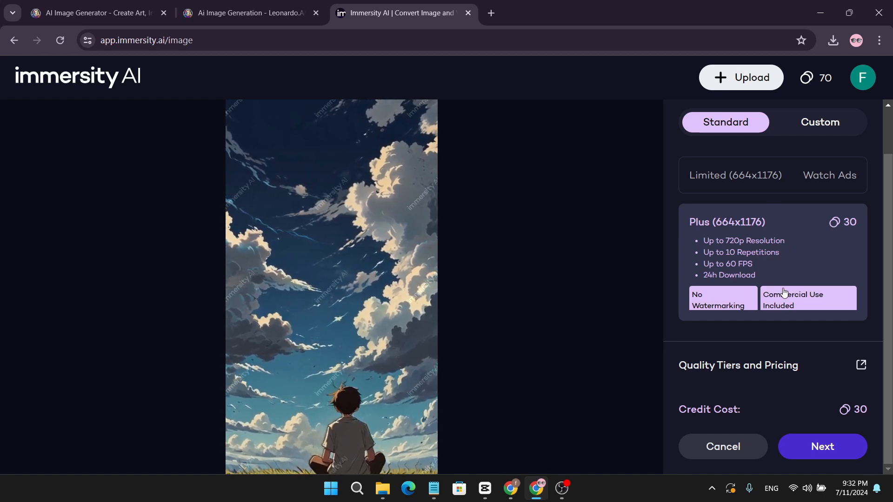
pyautogui.click(820, 448)
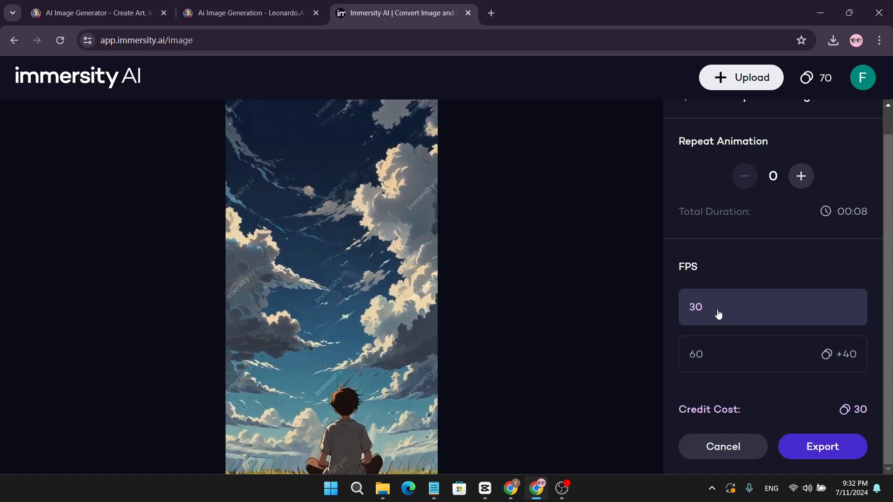
pyautogui.click(800, 176)
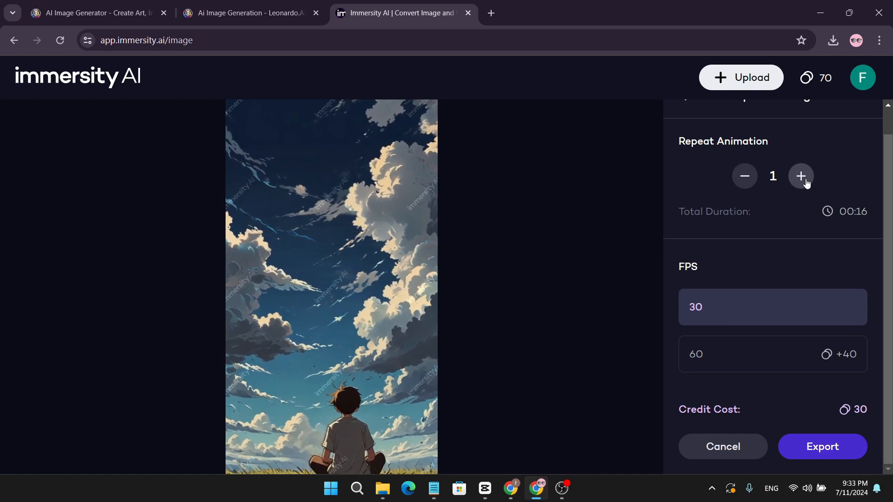
pyautogui.click(800, 176)
pyautogui.click(744, 177)
pyautogui.click(744, 184)
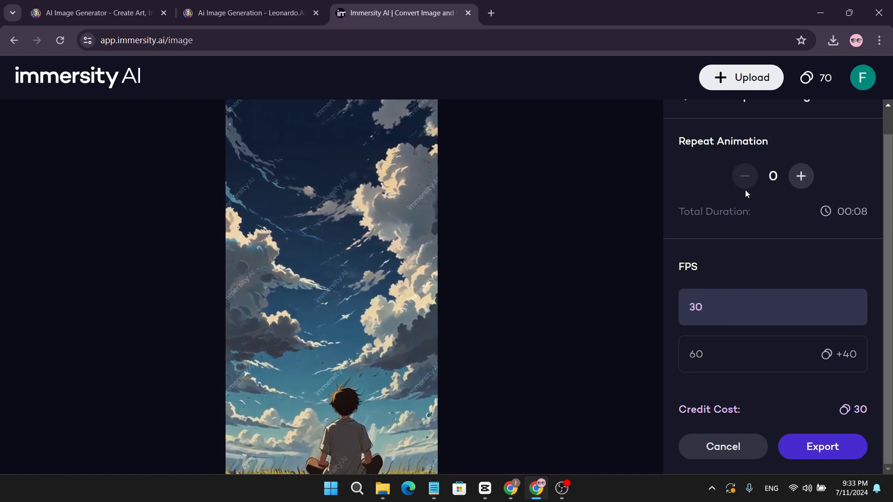
# Step: Export the 3D motion animation at 30 FPS with 0 repeats and download the MP4
pyautogui.click(809, 457)
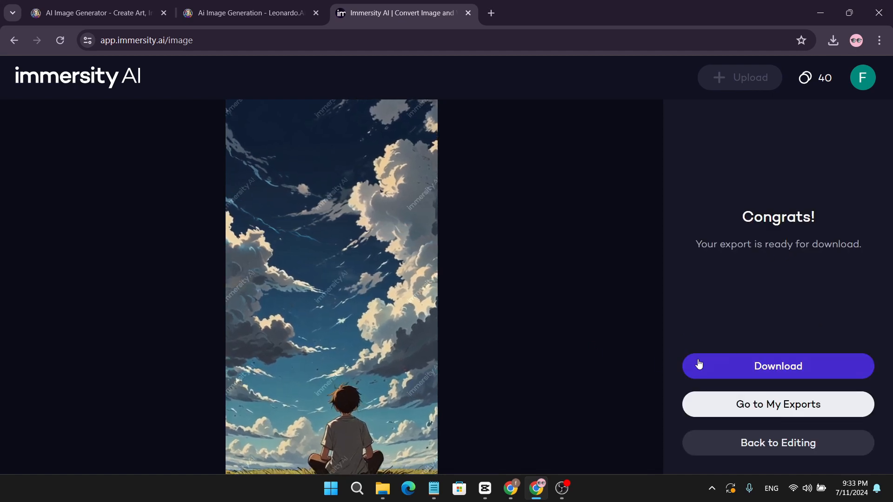
pyautogui.click(743, 366)
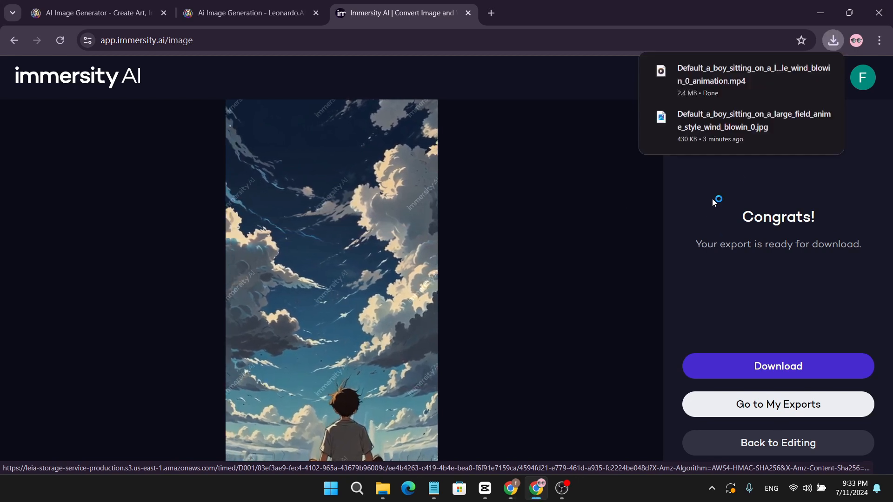
# Step: Import the downloaded animation MP4 from the Downloads folder into CapCut and place it at the start of the empty timeline
pyautogui.click(801, 72)
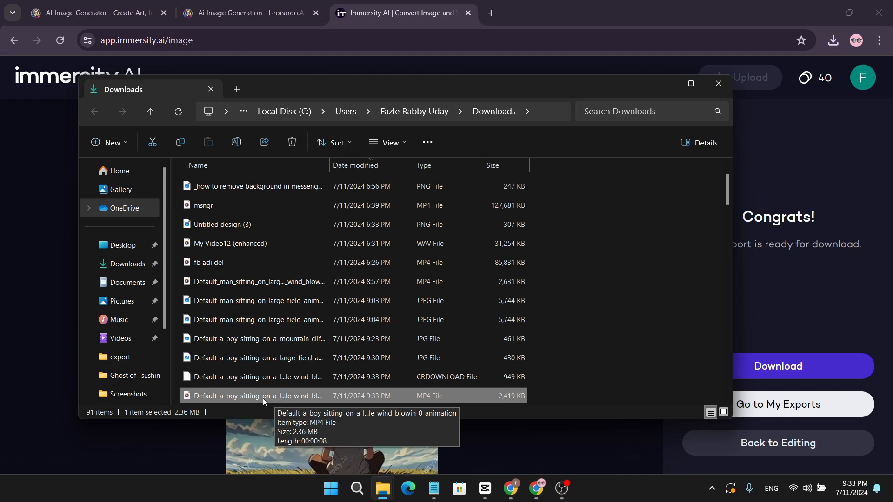
pyautogui.moveTo(264, 396); pyautogui.dragTo(256, 194)
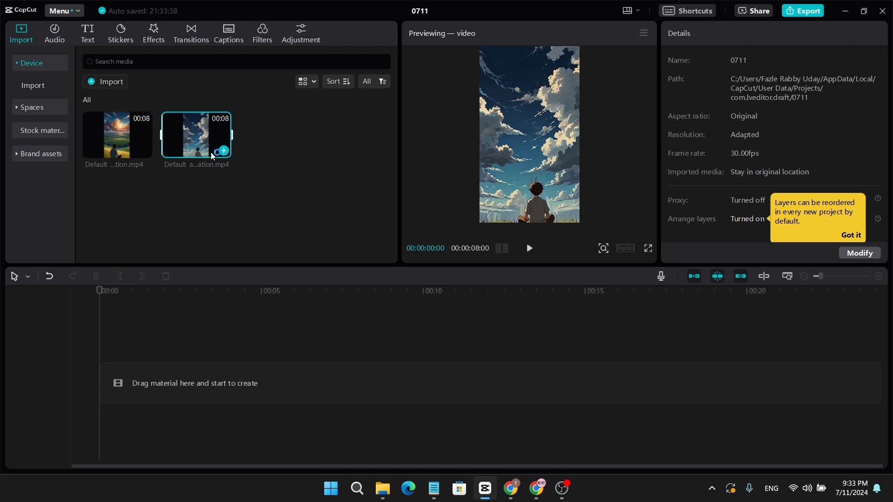
pyautogui.moveTo(208, 152); pyautogui.dragTo(101, 382)
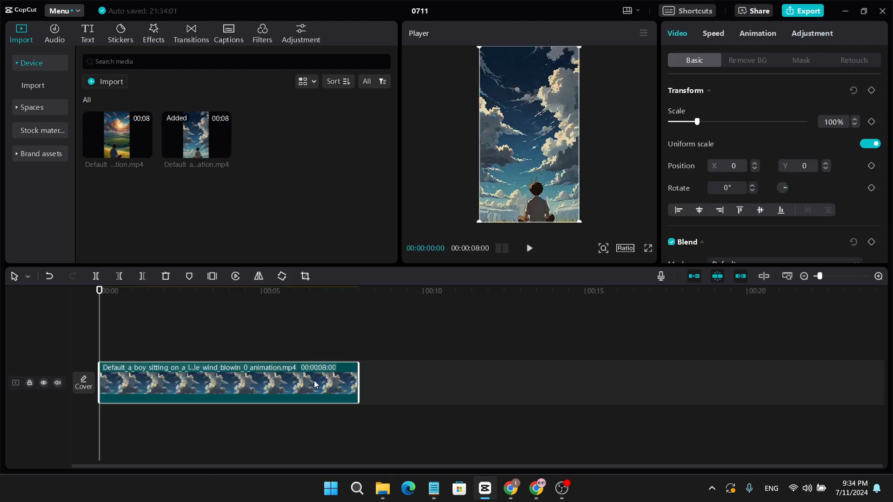
# Step: Adjust the clip's look with saturation 21, sharpen 10 and clarity 27
pyautogui.click(817, 33)
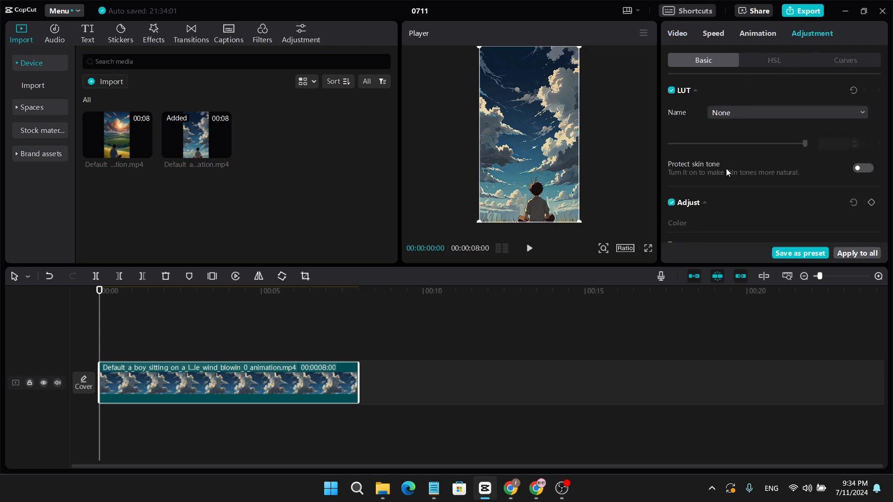
pyautogui.scroll(-5, 728, 173)
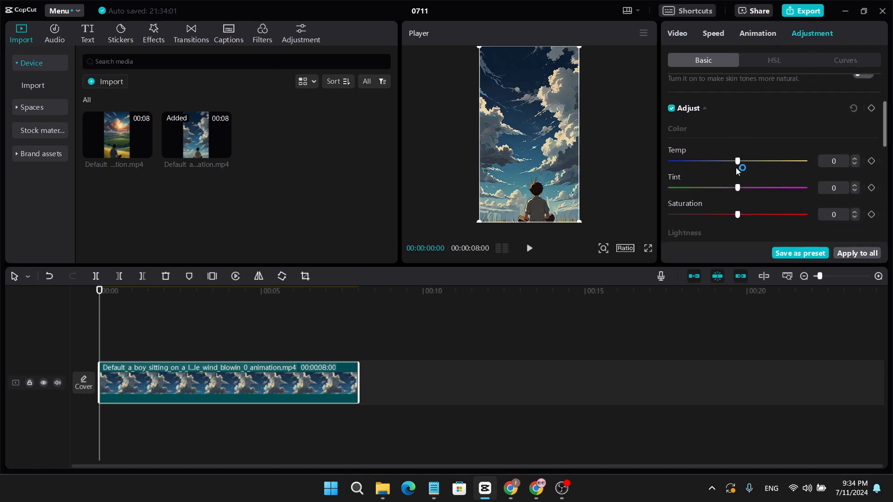
pyautogui.scroll(-1, 737, 174)
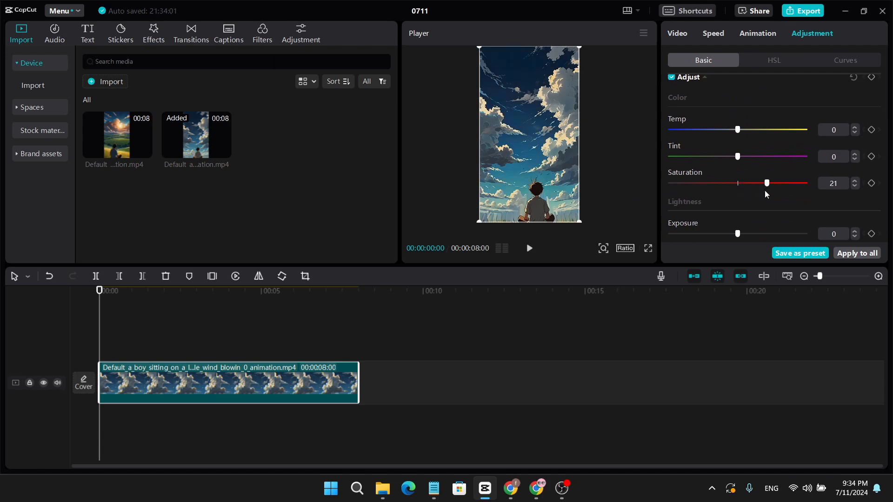
pyautogui.scroll(-10, 746, 202)
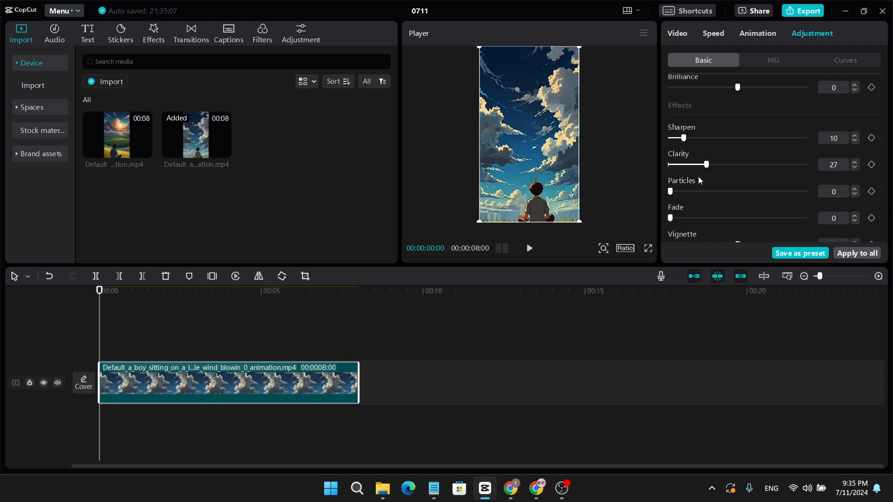
# Step: Play the adjusted clip in full screen from the beginning, and return to the editor
pyautogui.click(529, 251)
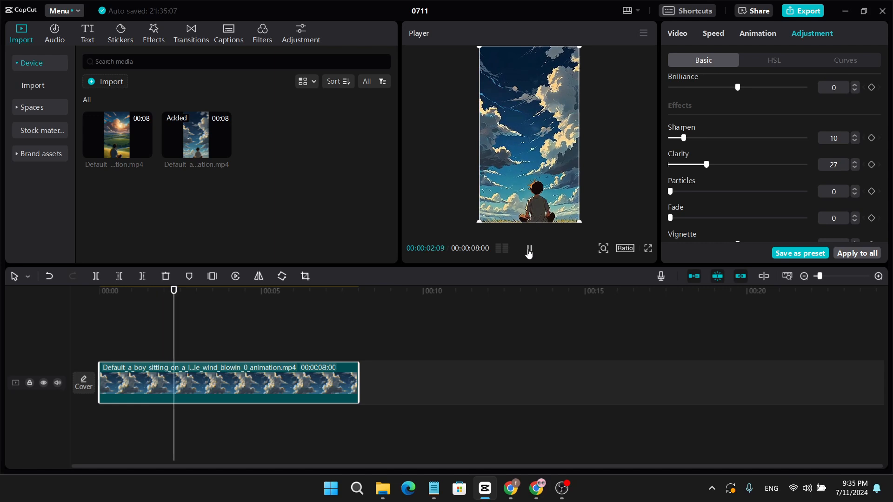
pyautogui.click(648, 250)
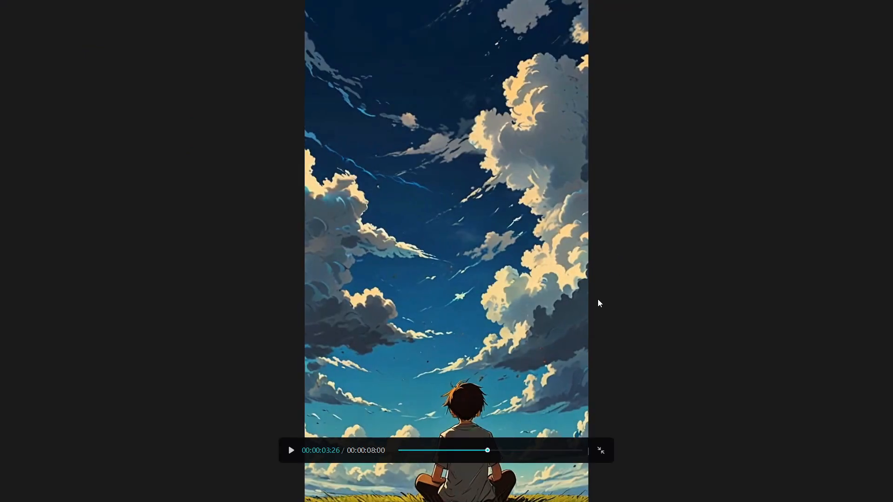
pyautogui.click(399, 451)
pyautogui.click(291, 451)
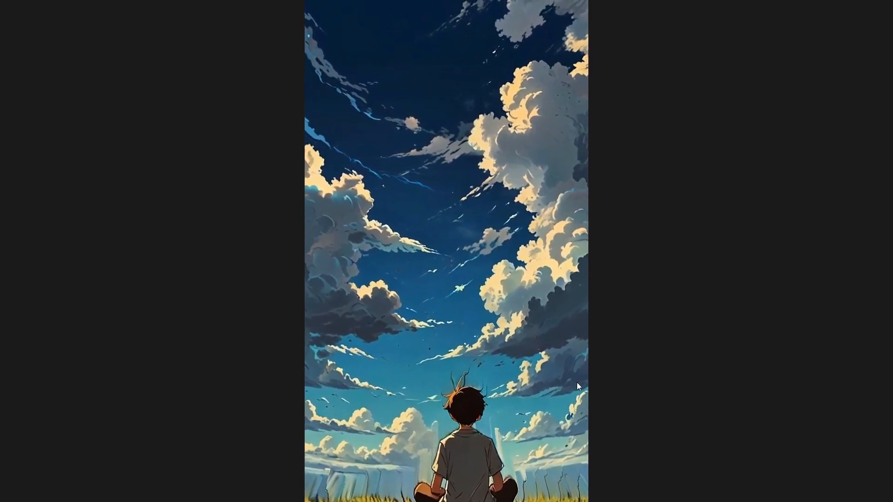
pyautogui.click(599, 451)
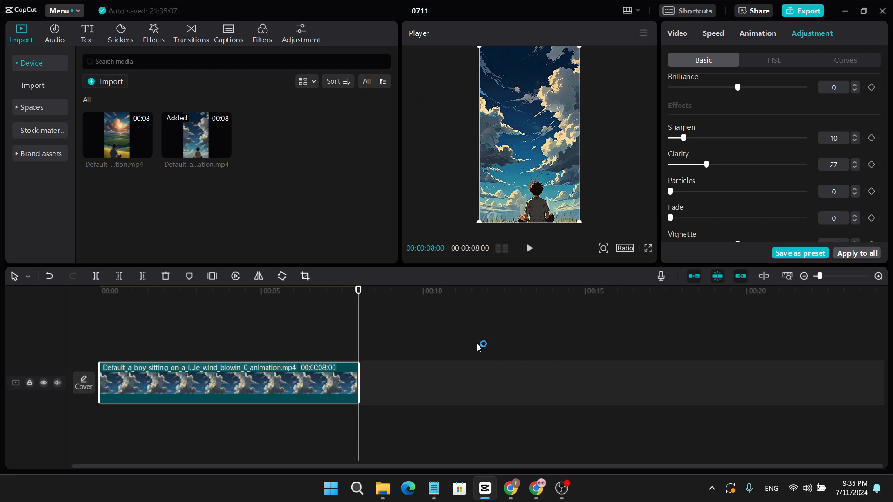
# Step: Export the video as 0711(1) in 1080P, H.264 mp4 format at 30fps
pyautogui.click(794, 12)
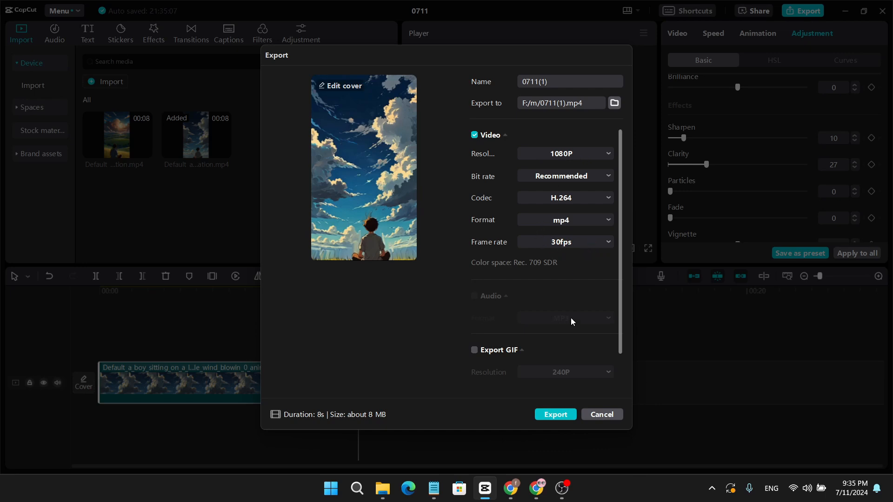
pyautogui.click(561, 417)
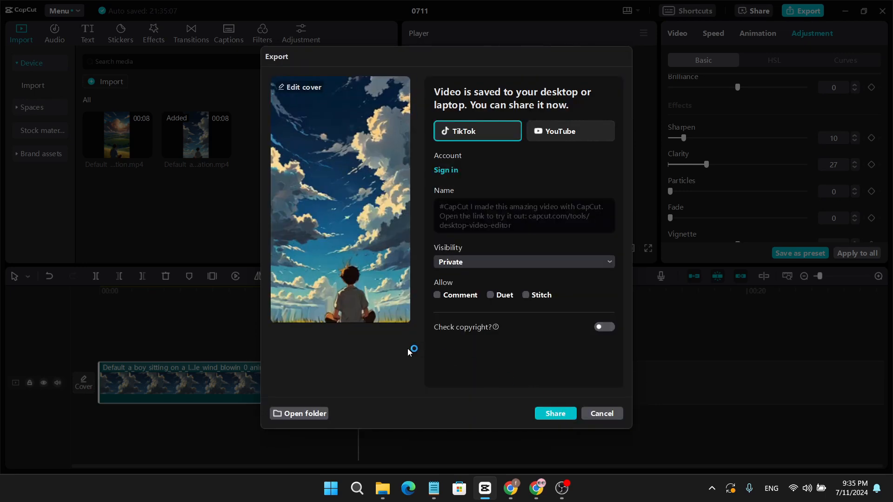